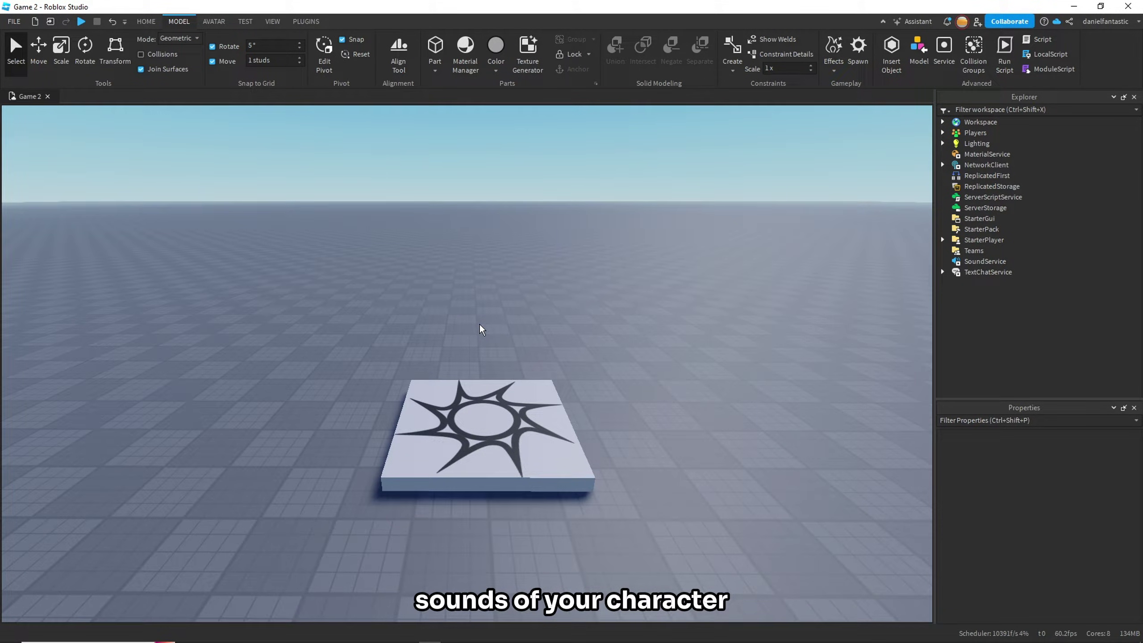
Tilt the view and look over the Model and View ribbon tabs before returning to Home
right_click_drag(495, 329, 494, 336)
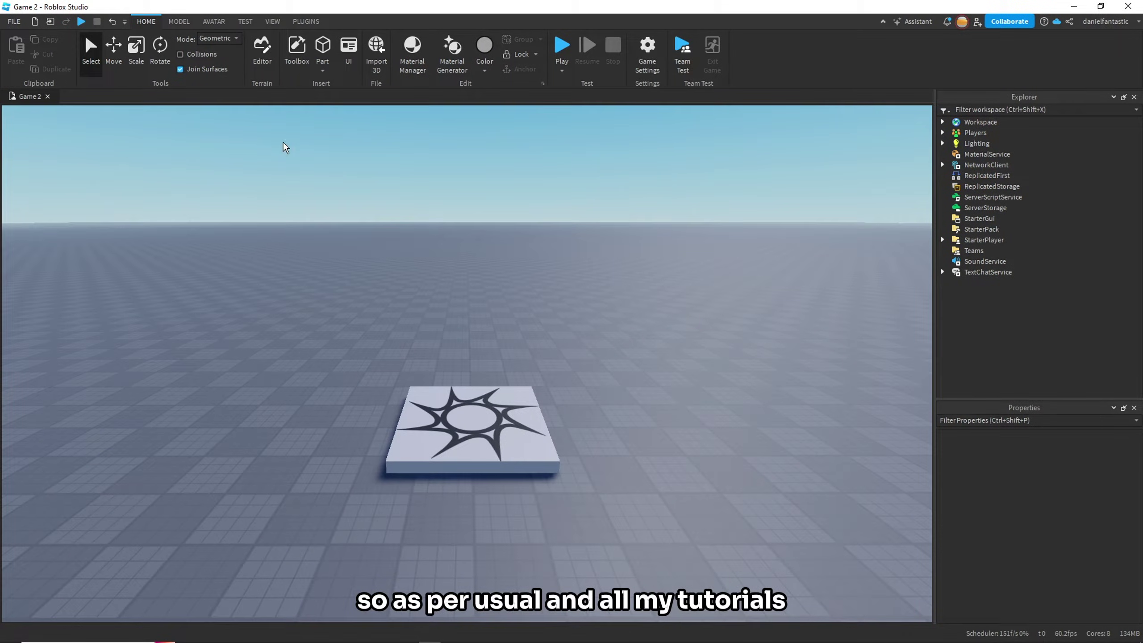
left_click(184, 20)
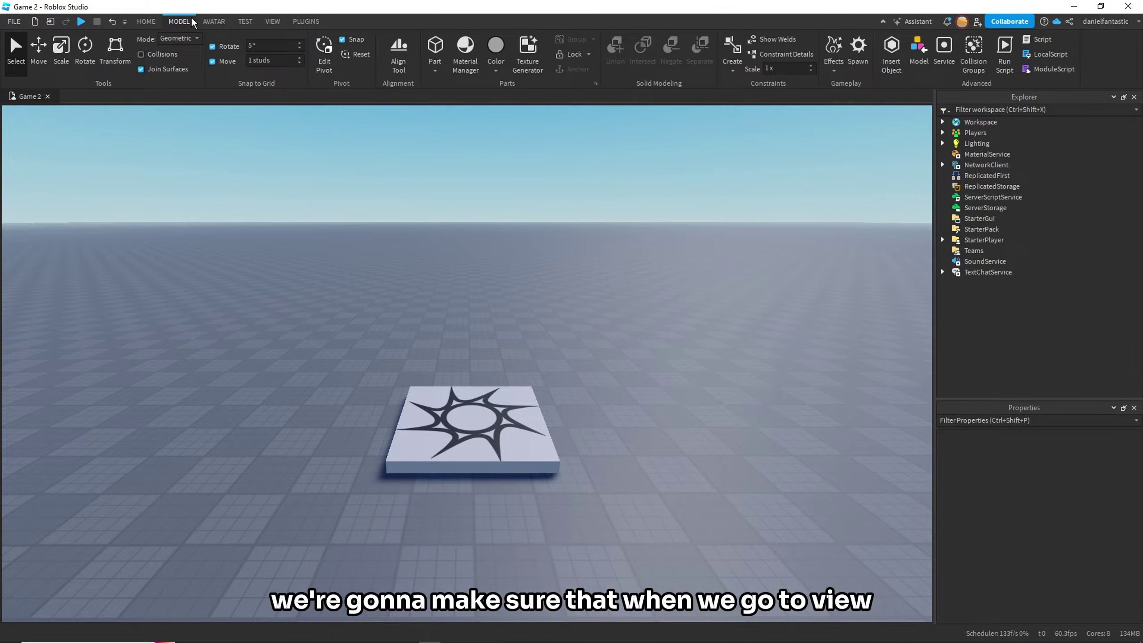
left_click(271, 21)
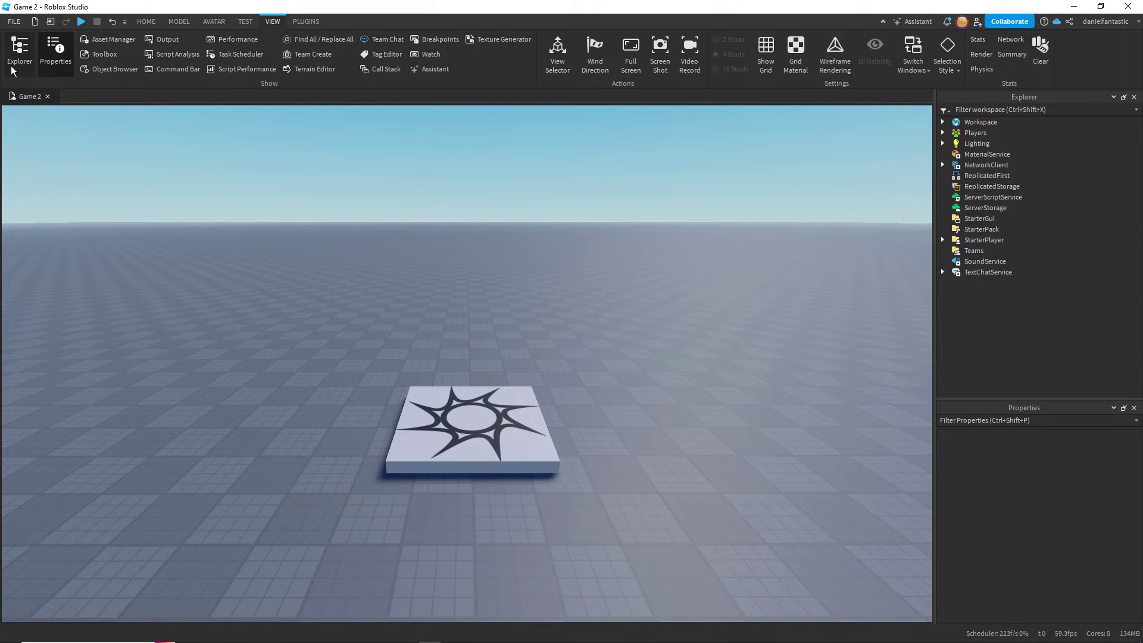
left_click(146, 21)
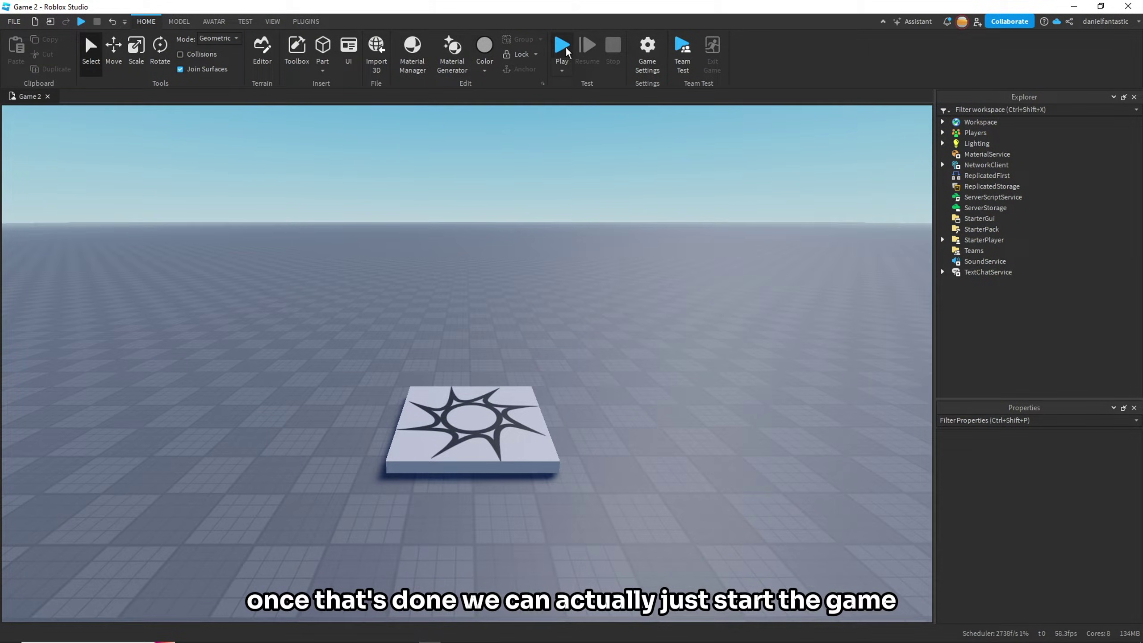
During a play test, select RbxCharacterSounds under StarterPlayer > StarterPlayerScripts, then stop the test
left_click(562, 45)
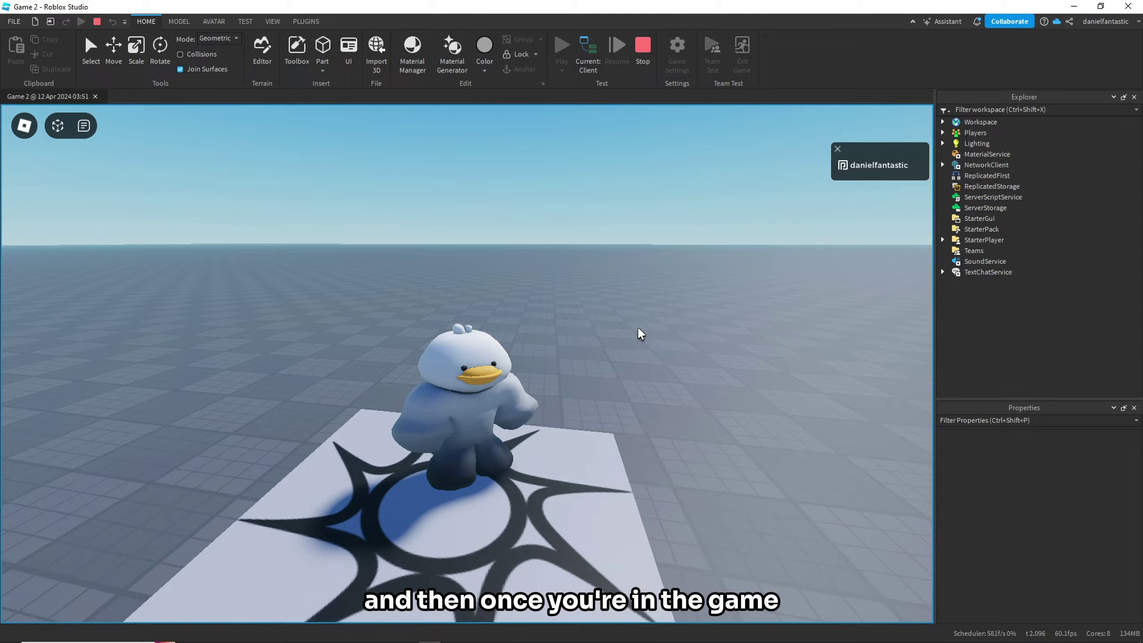
right_click_drag(638, 326, 638, 326)
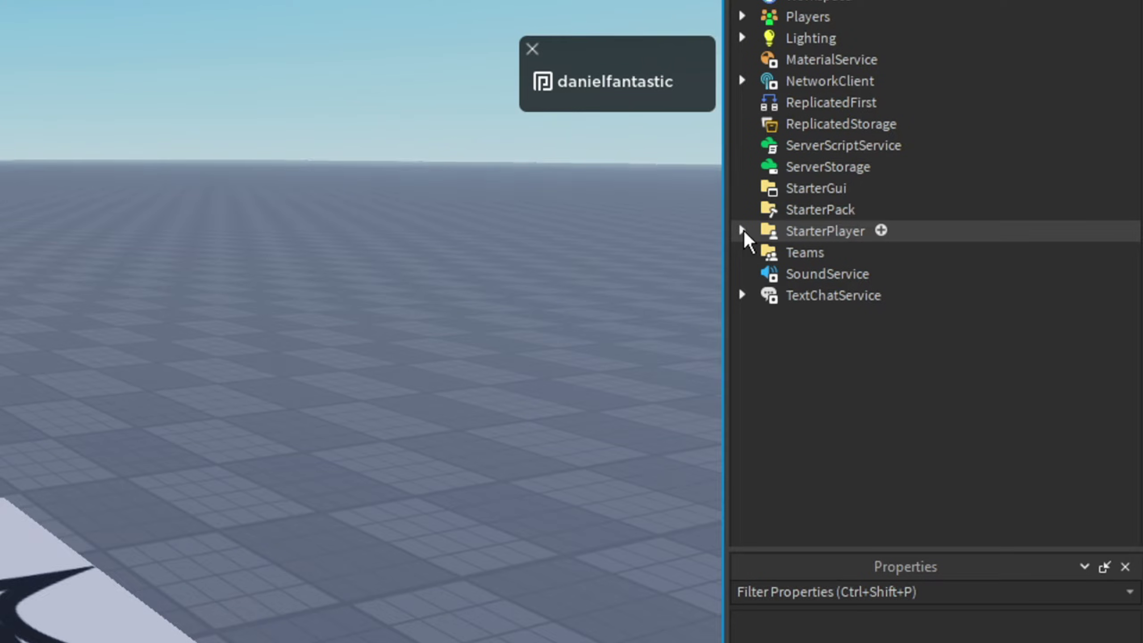
left_click(943, 239)
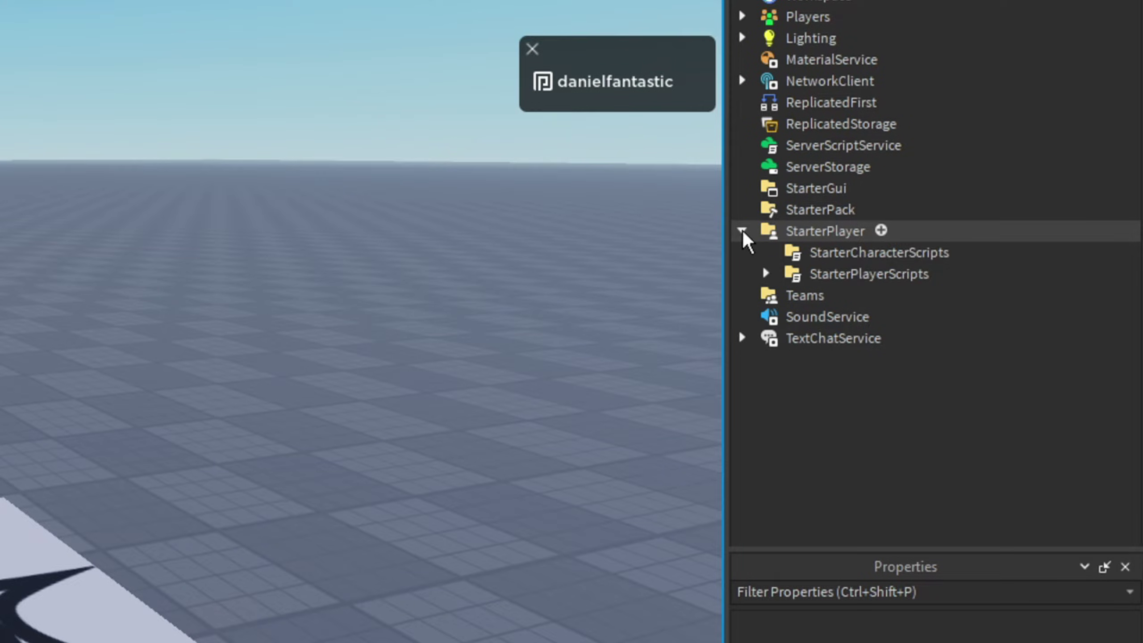
left_click(767, 276)
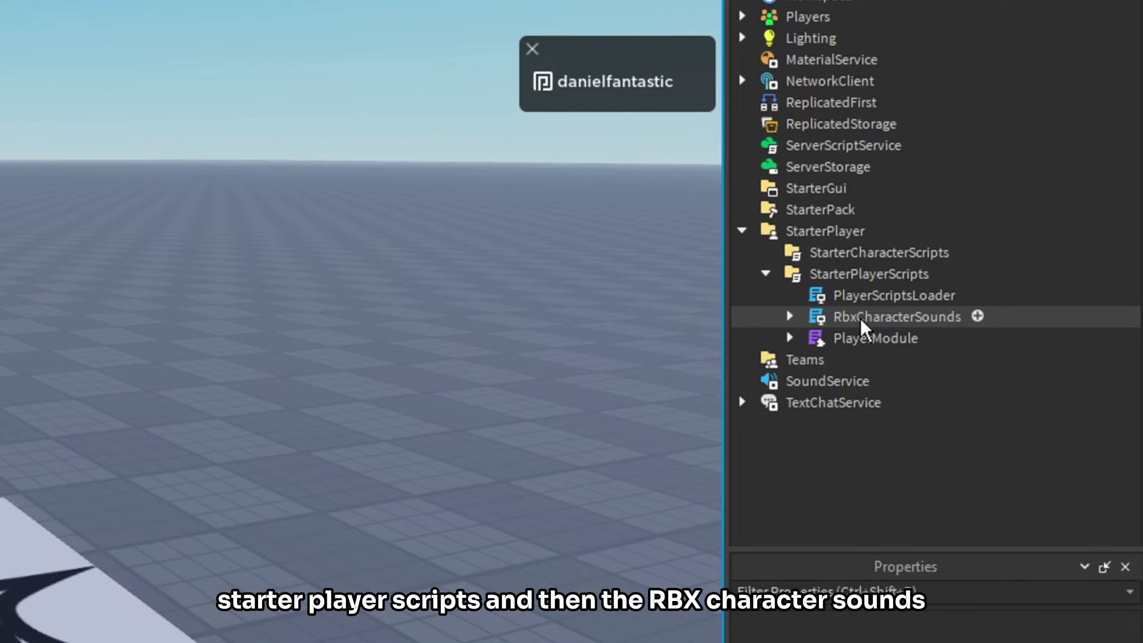
left_click(849, 324)
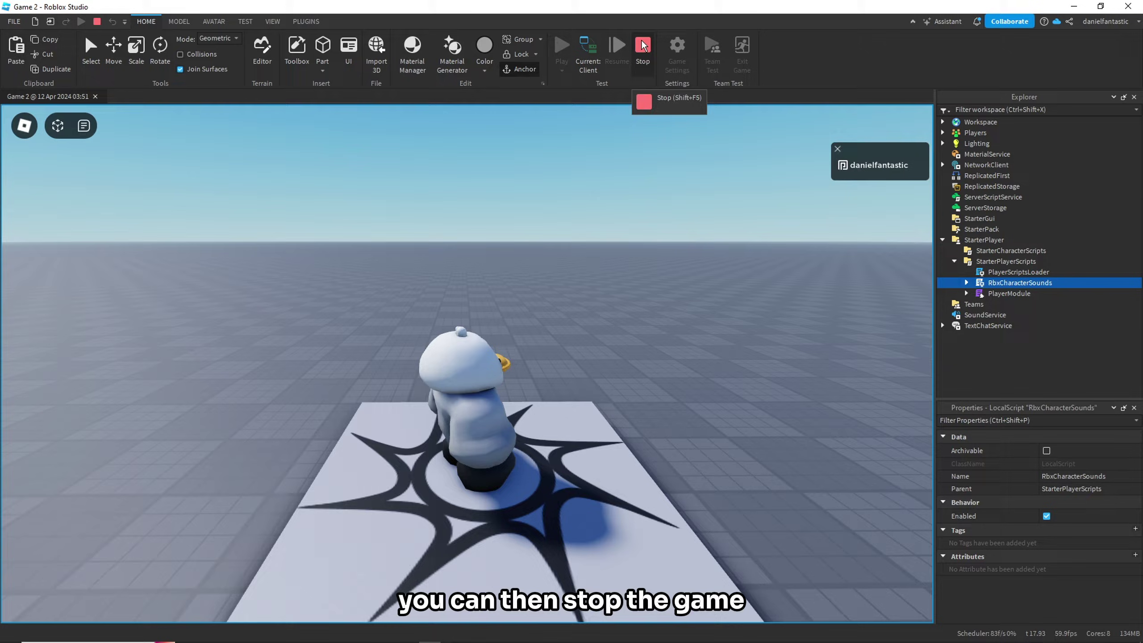
left_click(643, 45)
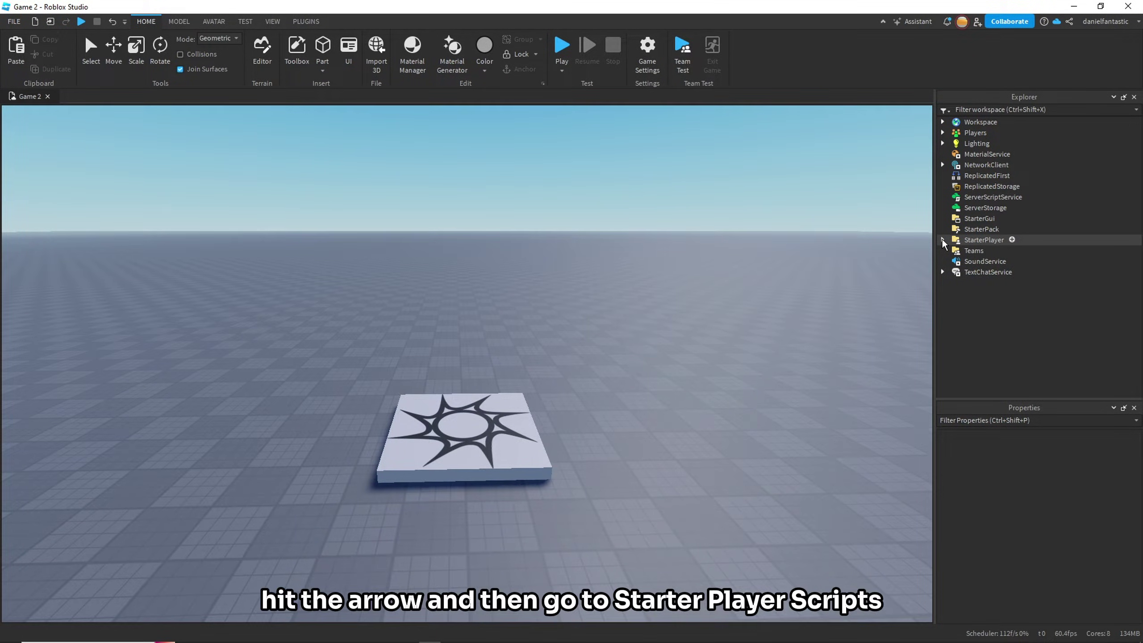
Paste the copied RbxCharacterSounds into StarterPlayerScripts with Paste Into
left_click(942, 240)
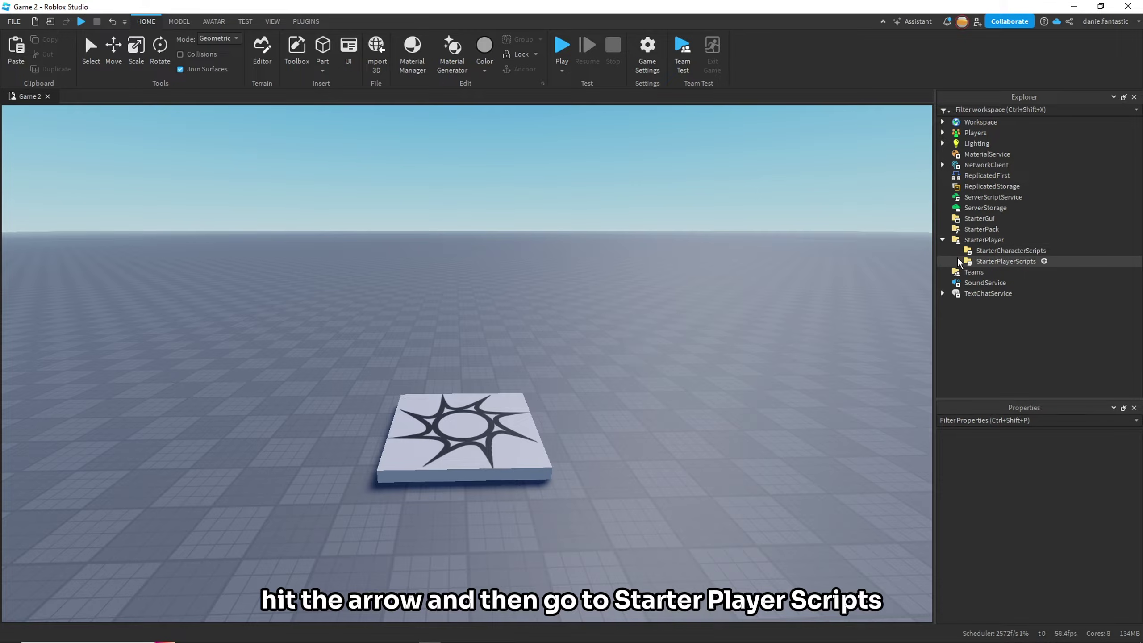
right_click(995, 259)
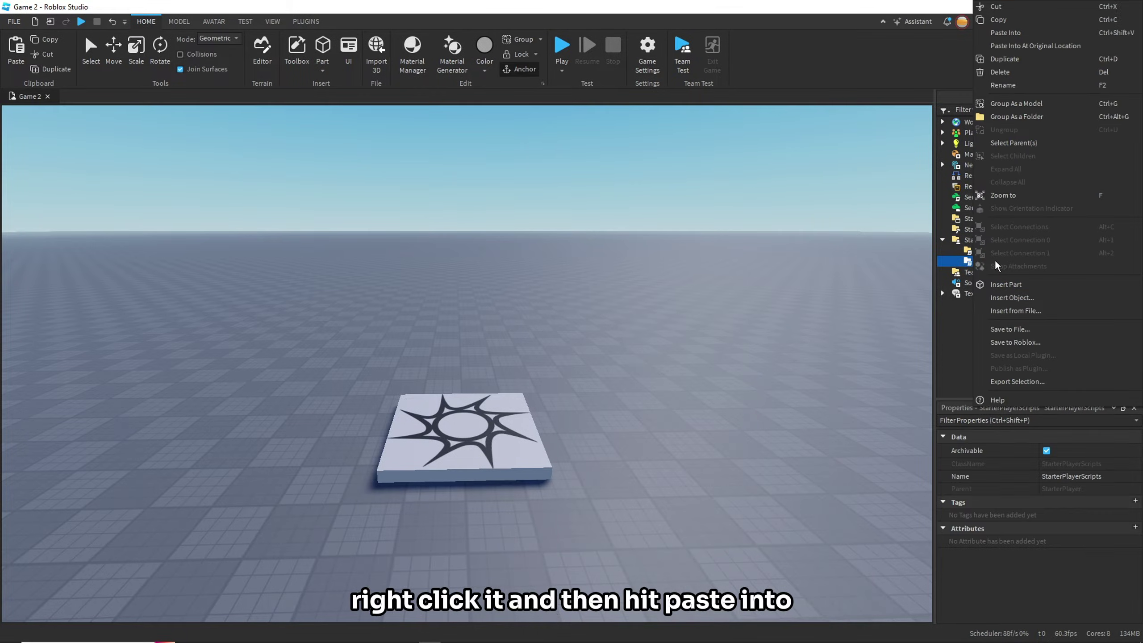
left_click(1007, 32)
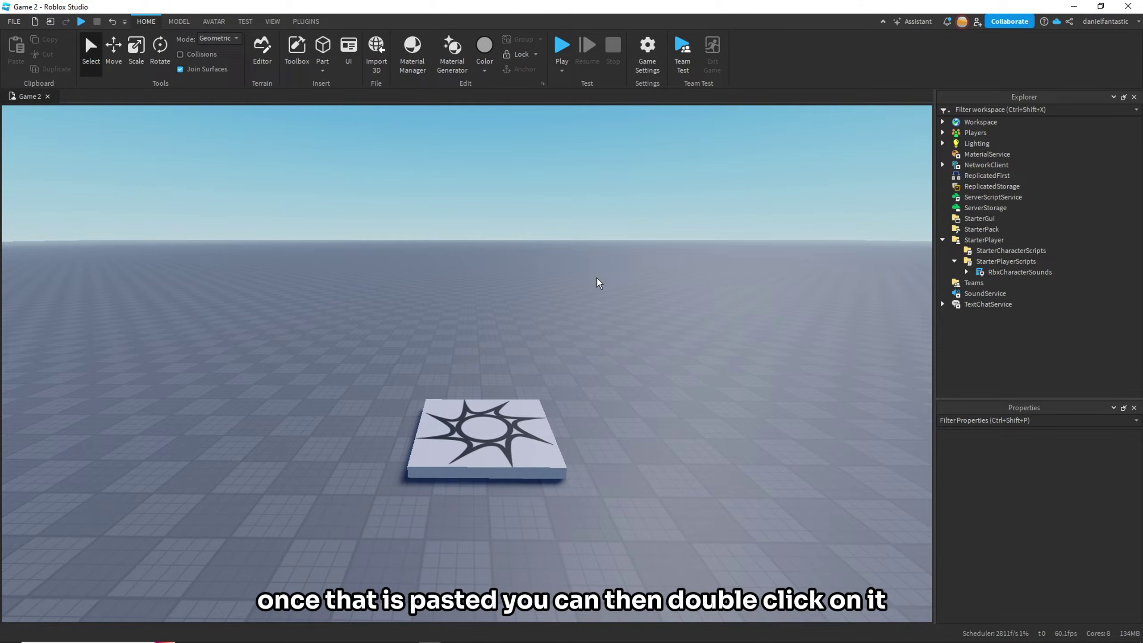
Open RbxCharacterSounds and delete sounds/action_footsteps_plastic.mp3 from Running's SoundId on line 40
double_click(1010, 271)
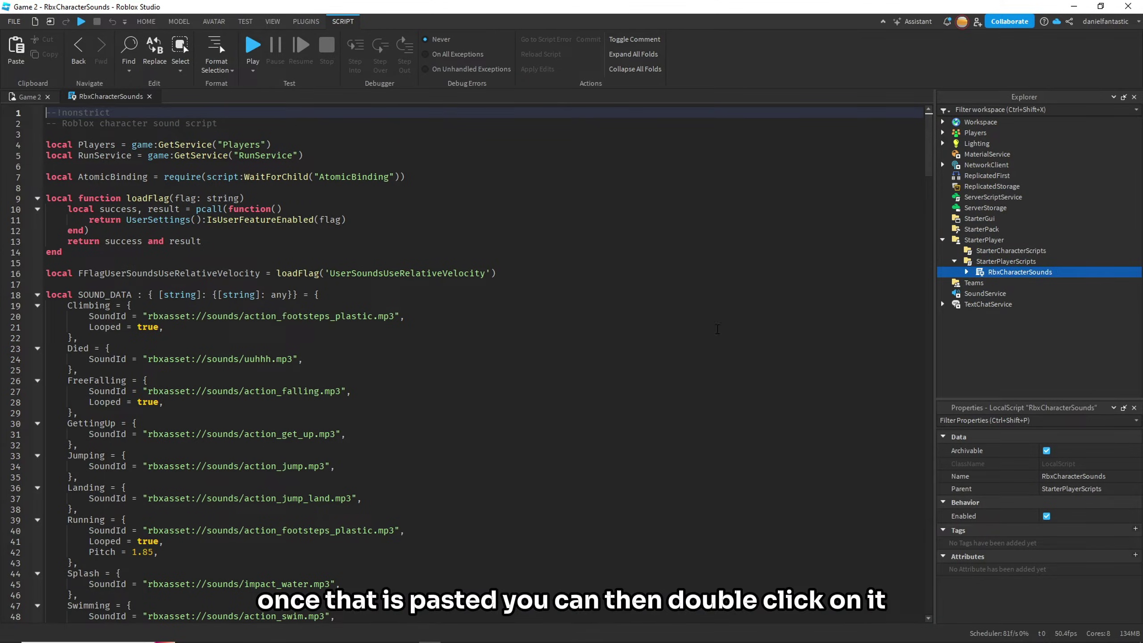
scroll(371, 369, "down", 1)
scroll(371, 369, "down", 10)
mouse_move(931, 193)
left_mouse_down()
mouse_move(902, 447)
mouse_move(918, 336)
left_mouse_up()
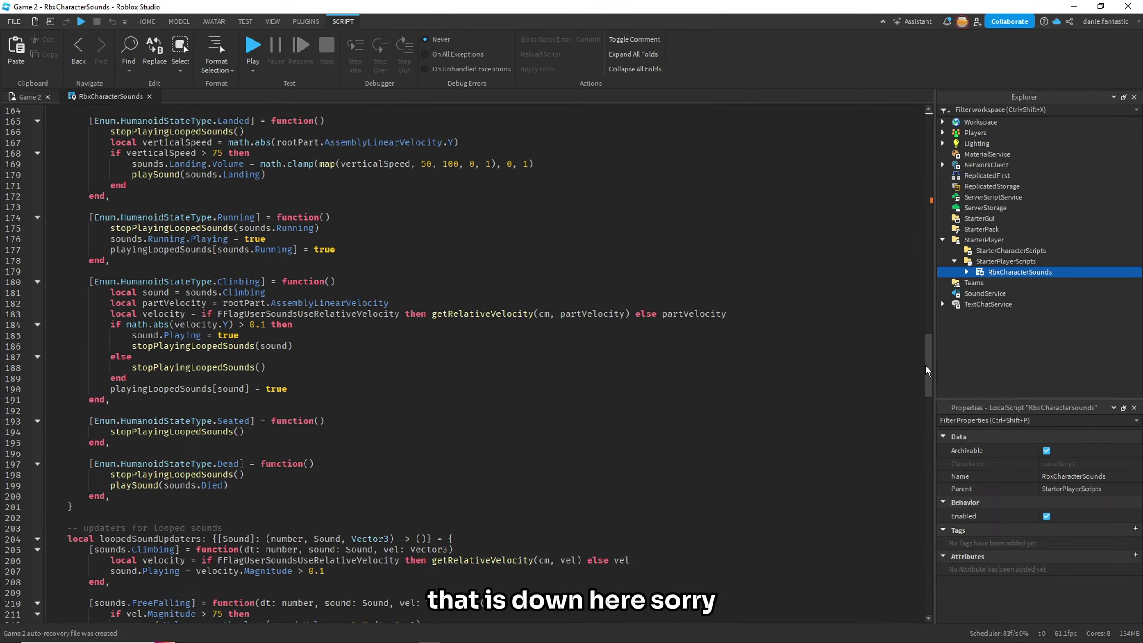
scroll(919, 337, "up", 15)
scroll(919, 336, "up", 5)
scroll(918, 335, "up", 8)
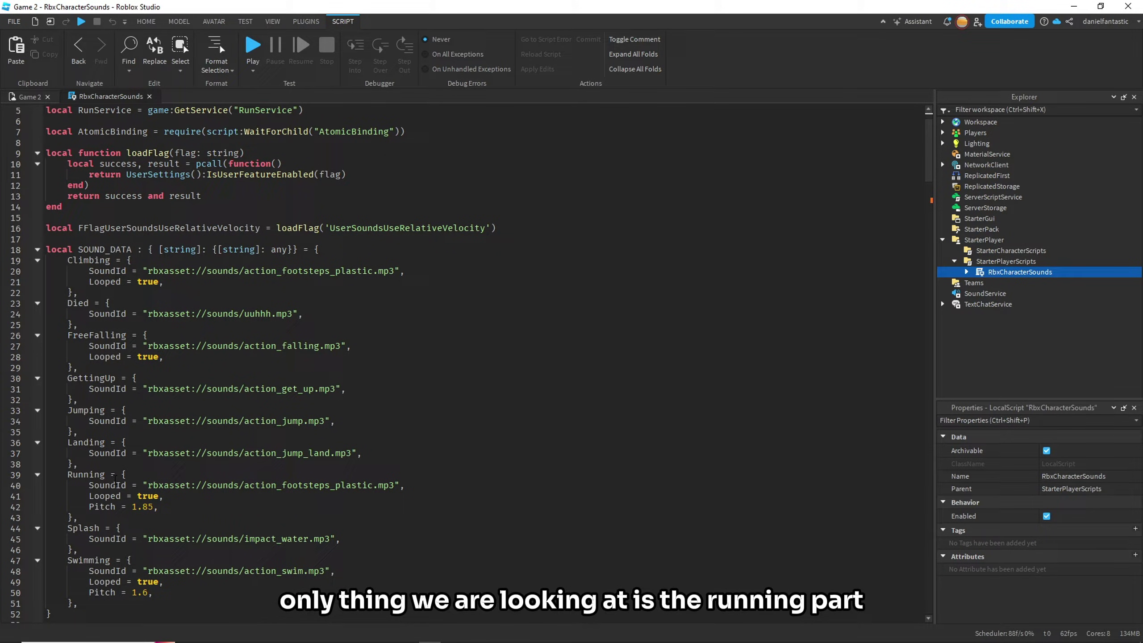
scroll(187, 481, "down", 1)
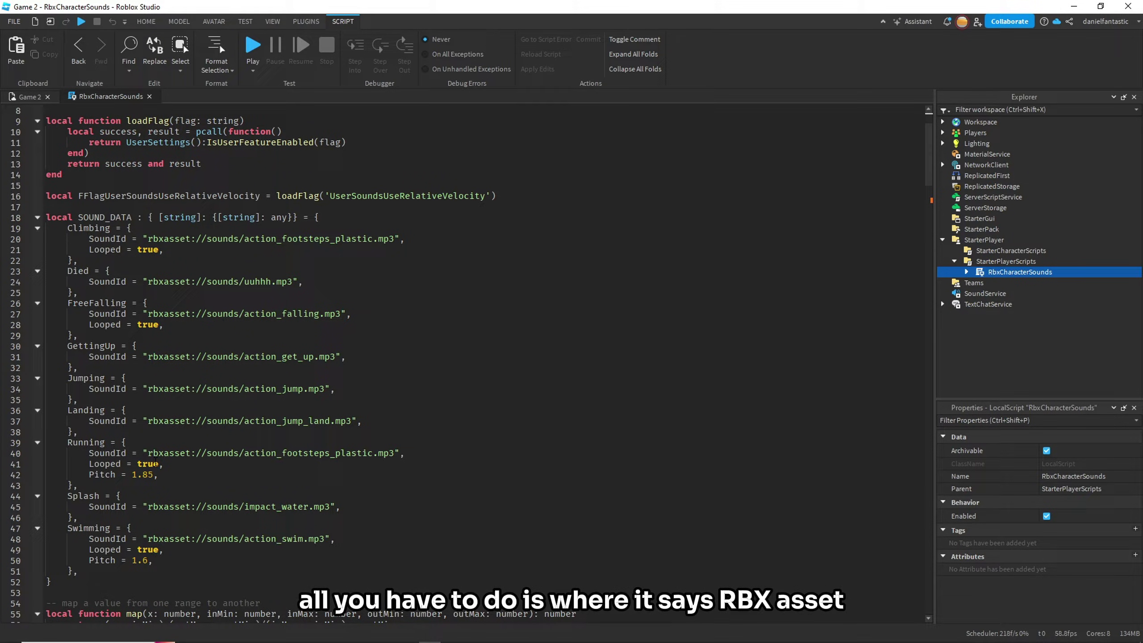
left_click(192, 453)
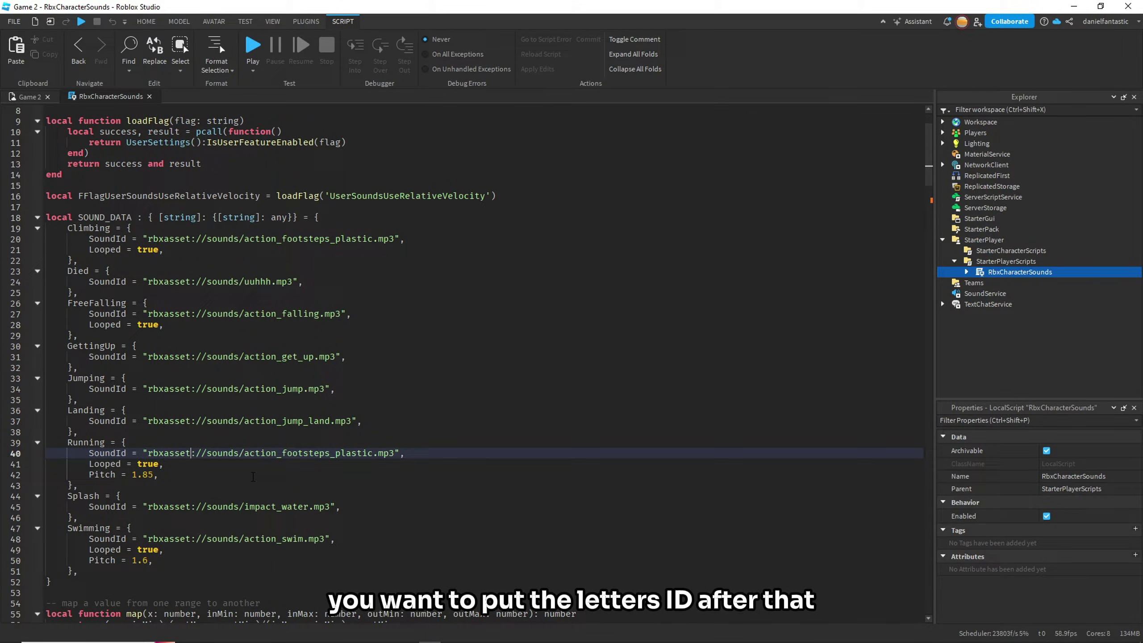
type("id")
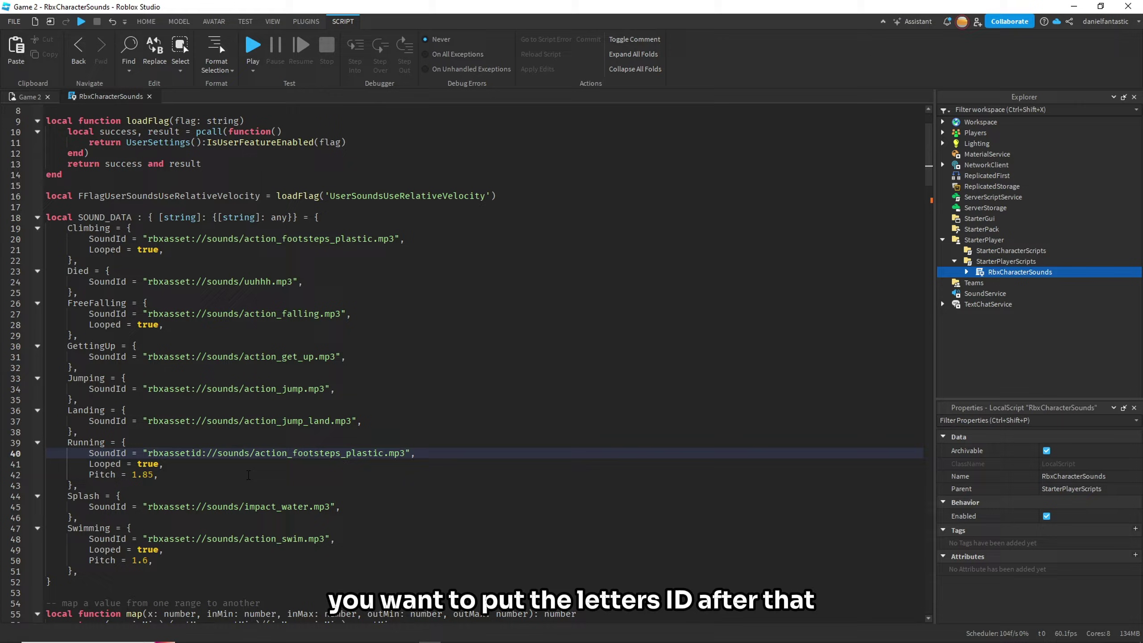
key("Right")
key("Right")
key("Right")
key("ctrl+shift+Right")
key("shift+End")
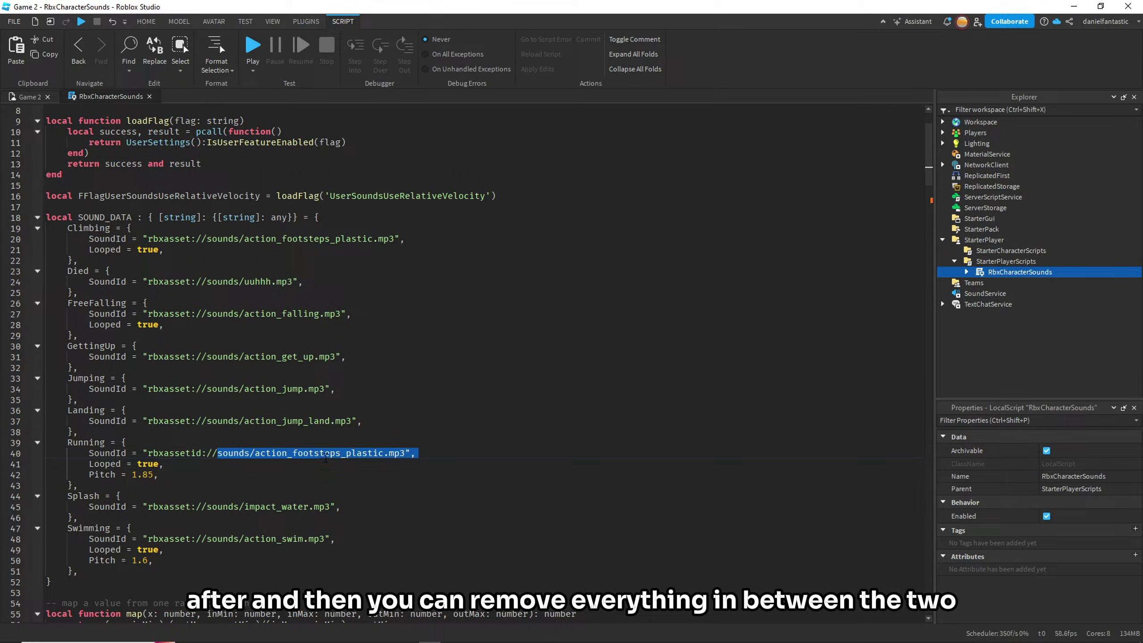
left_click(398, 453, "shift")
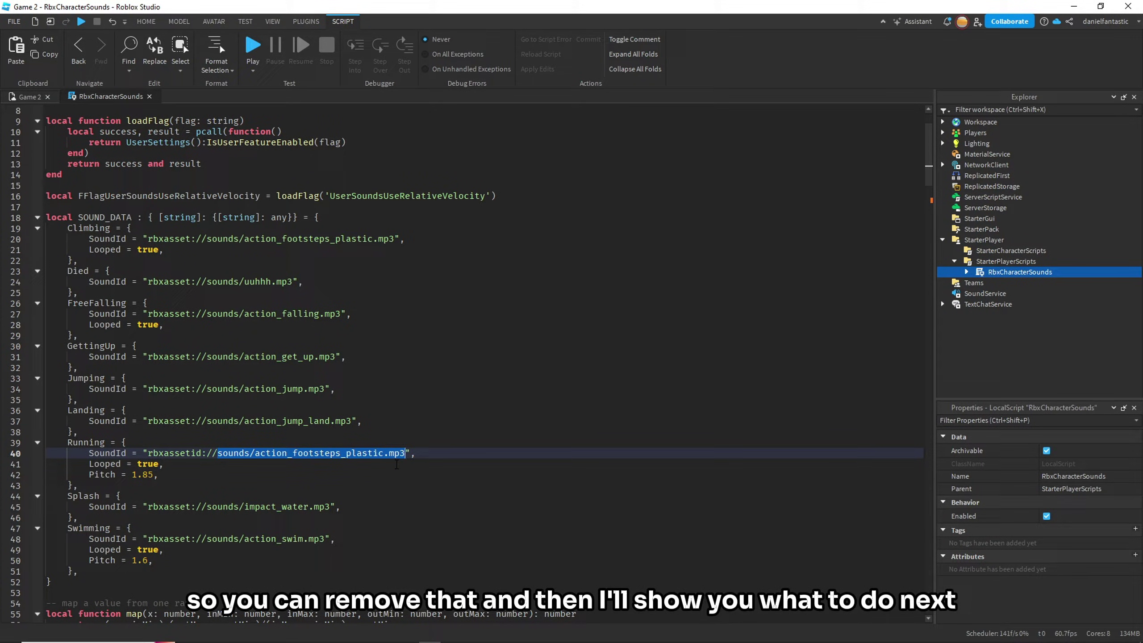
key("BackSpace")
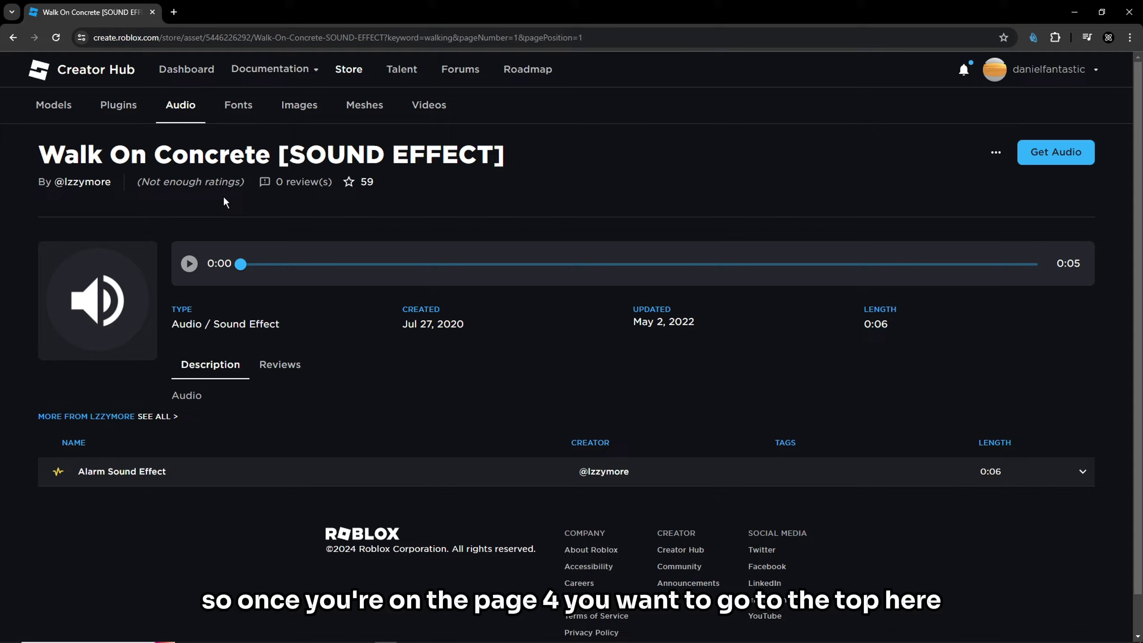
Select the Walk On Concrete asset ID in the Creator Hub address bar
double_click(256, 38)
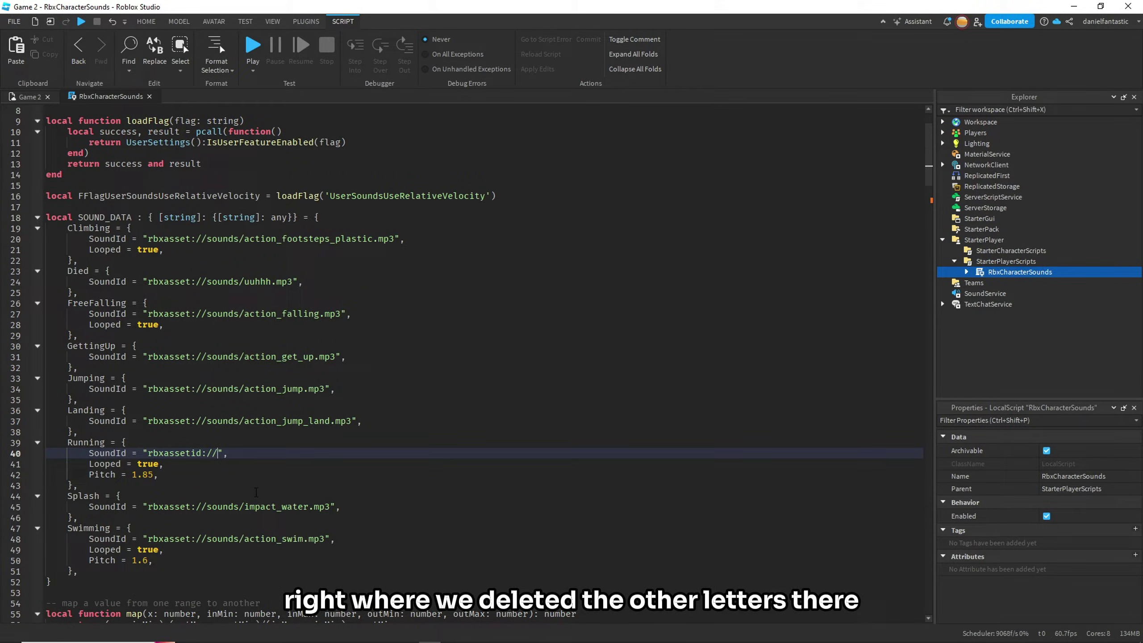
key("ctrl+v")
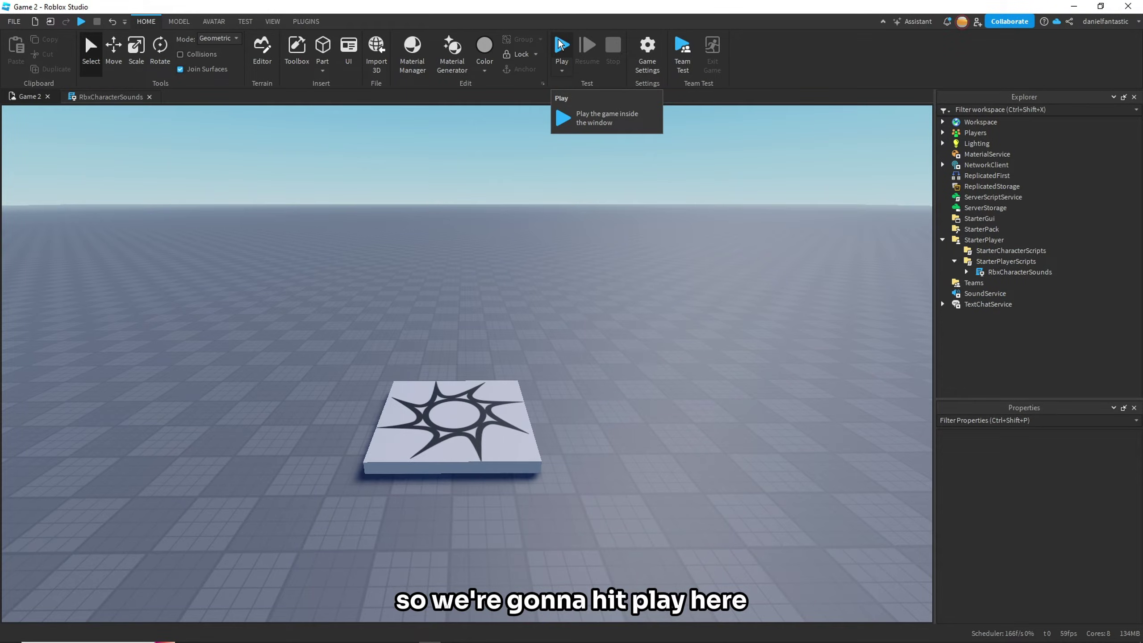
left_click(562, 46)
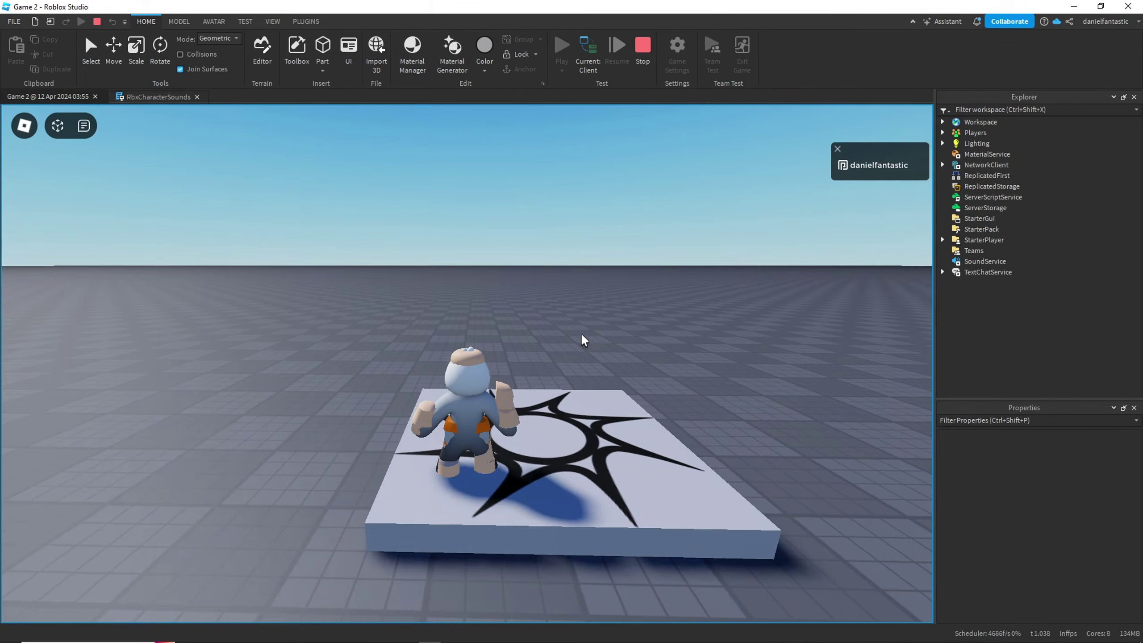
Walk the avatar back and forth with W and S while swinging the camera
key("w")
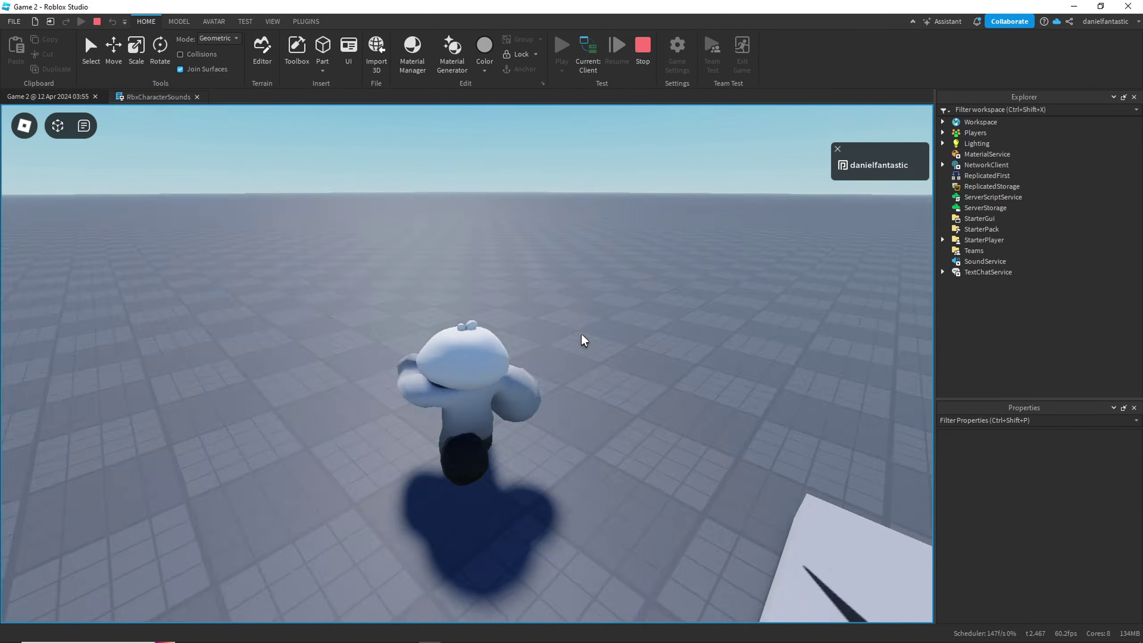
right_click_drag(581, 340, 581, 341)
key("s")
key("w")
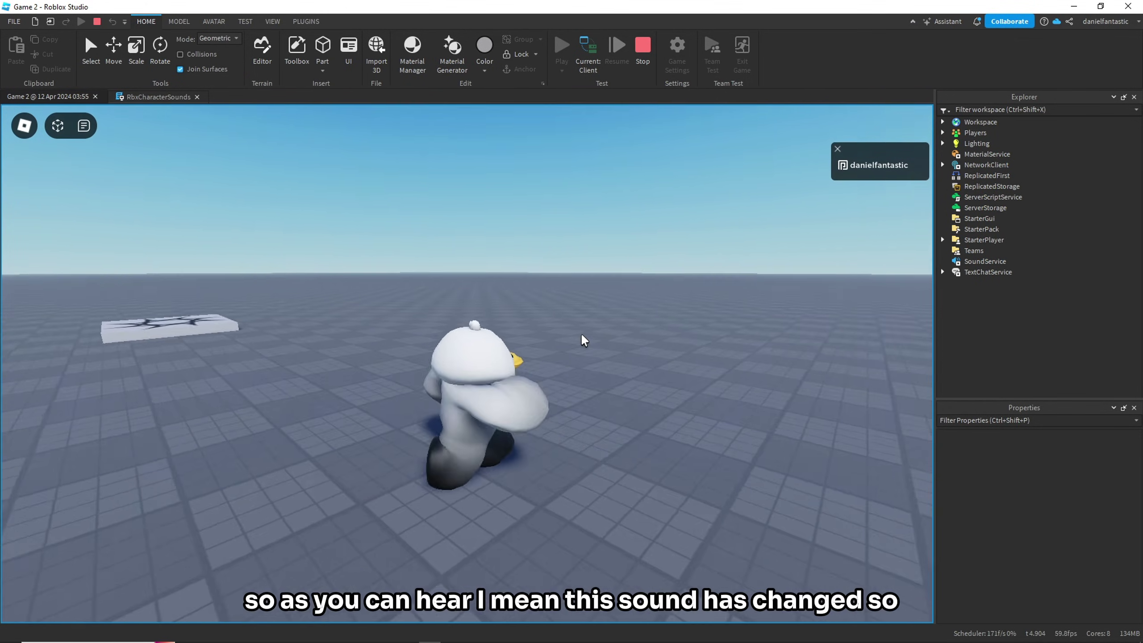
key("s")
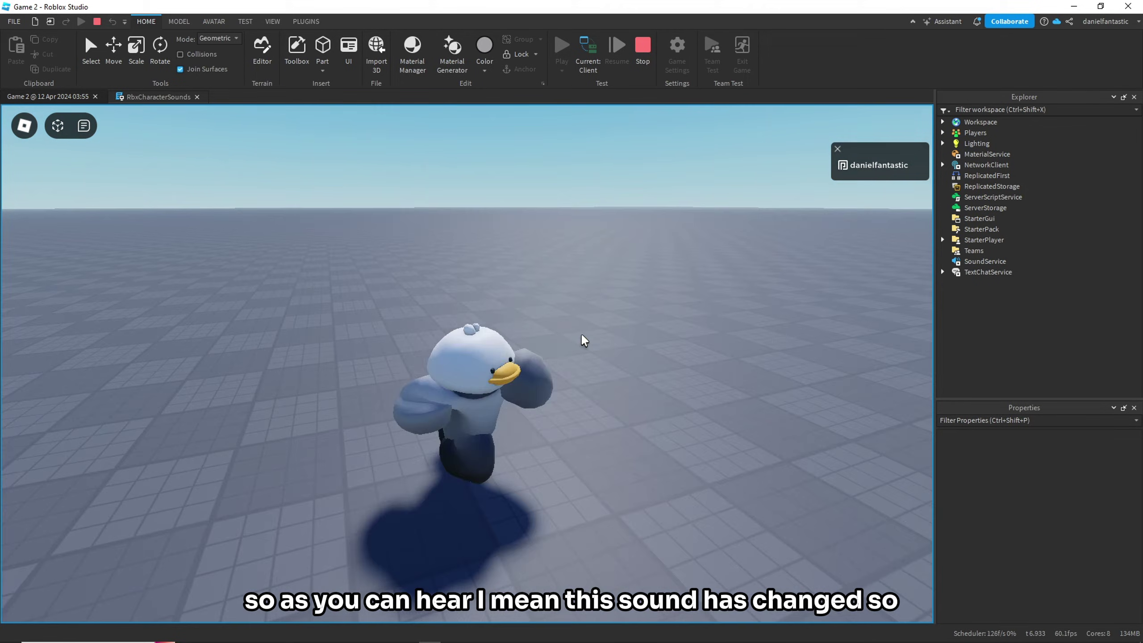
key("w")
key("s")
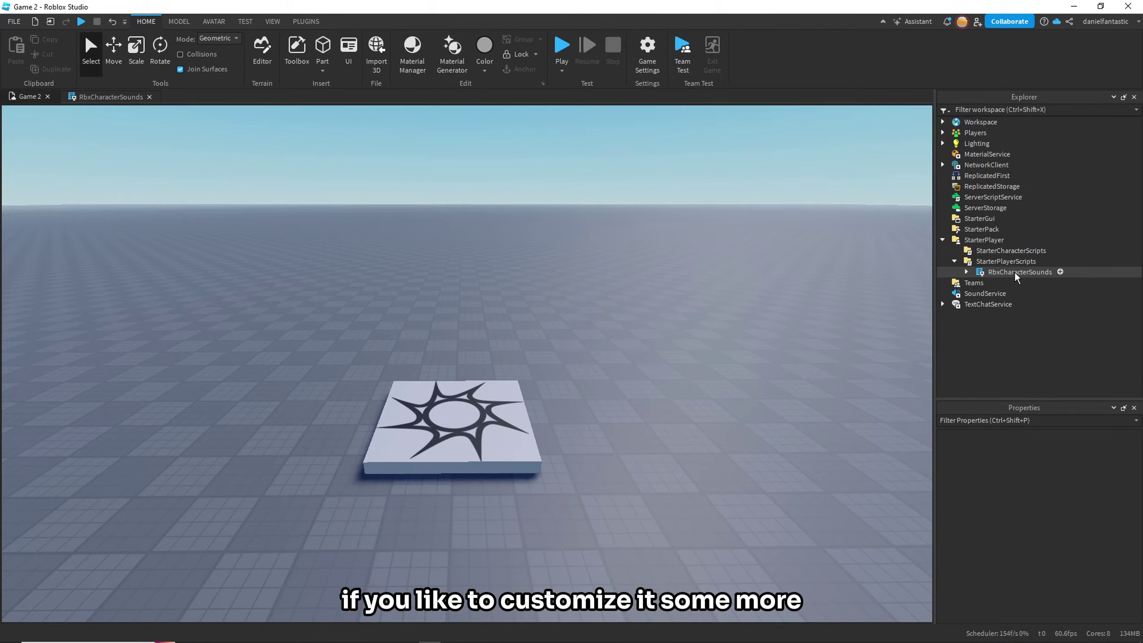
Reopen RbxCharacterSounds, delete Running's Pitch = 1.85 line, and start another play test
double_click(1019, 272)
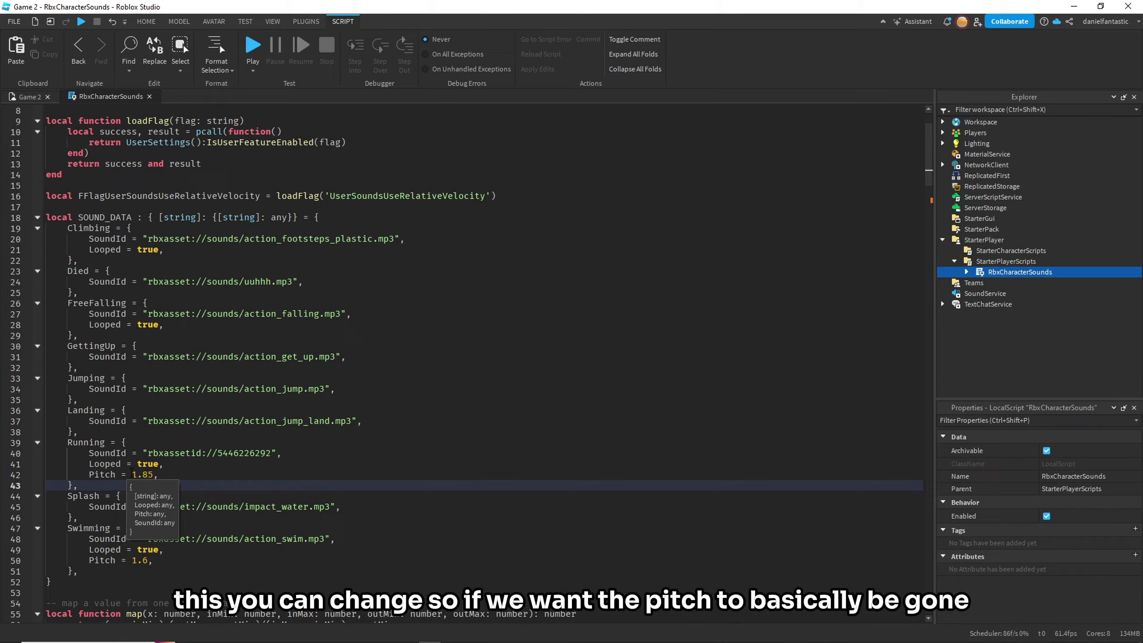
double_click(143, 475)
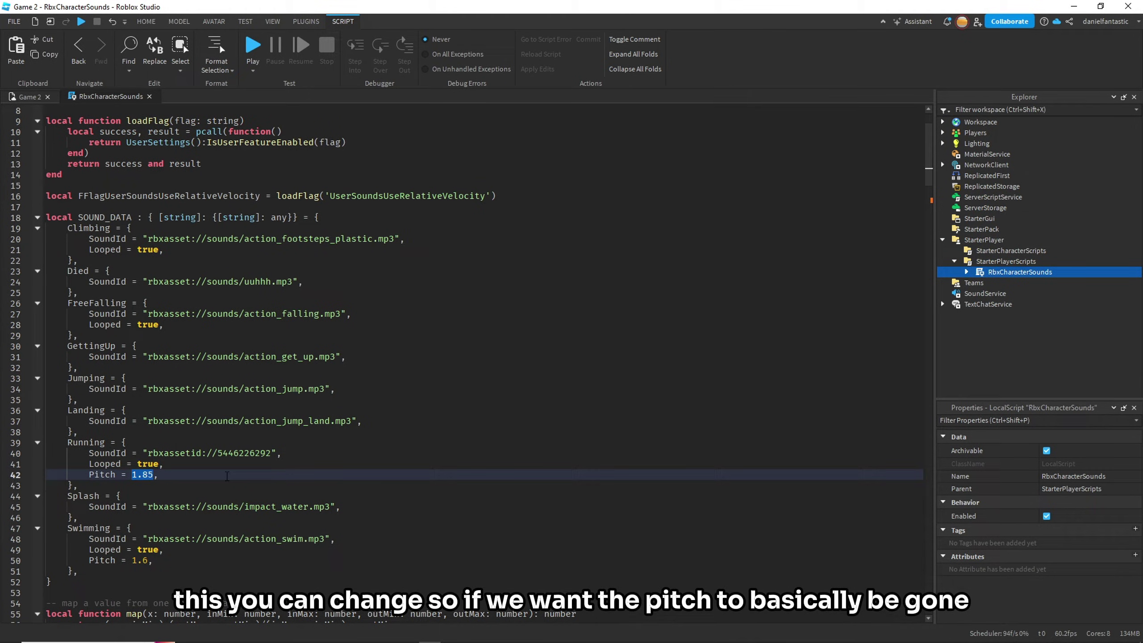
key("BackSpace")
key("BackSpace")
key("BackSpace")
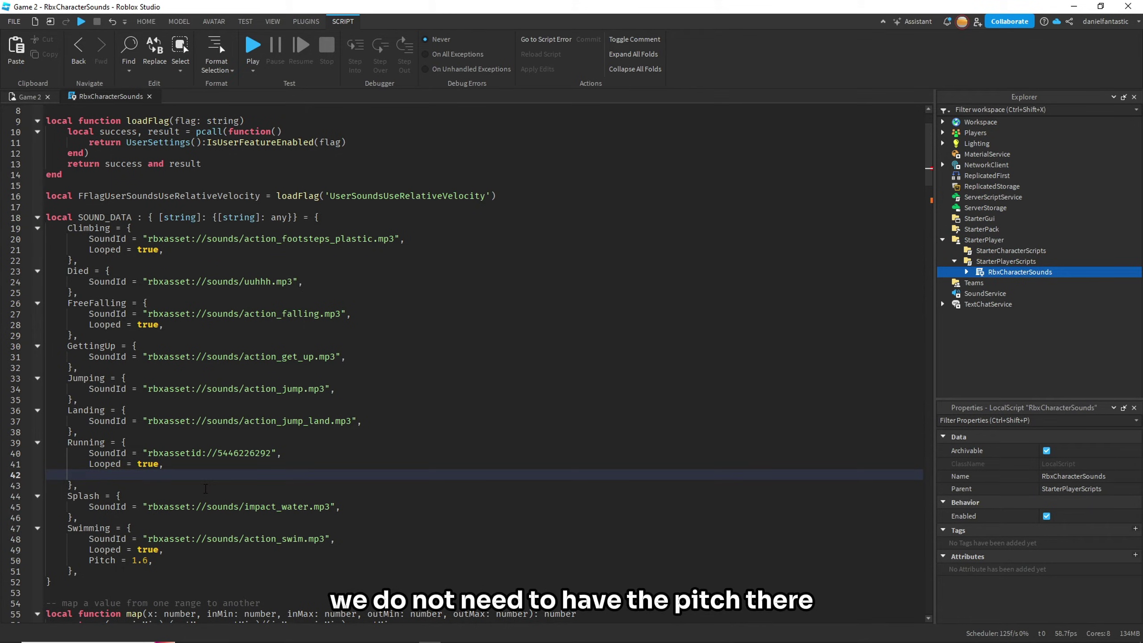
key("BackSpace")
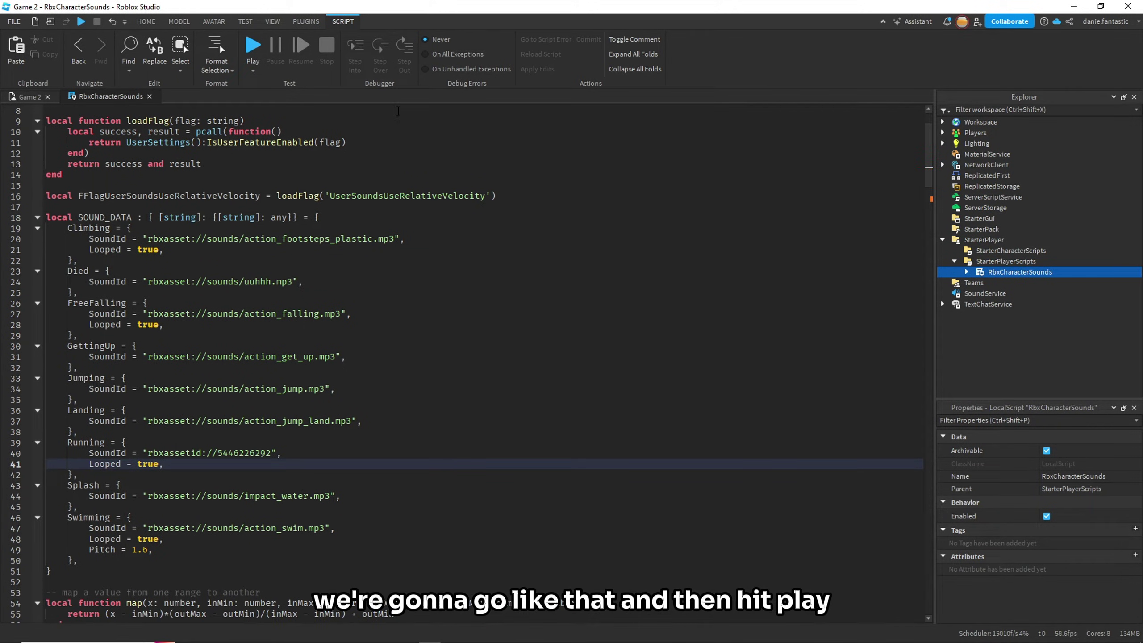
left_click(254, 47)
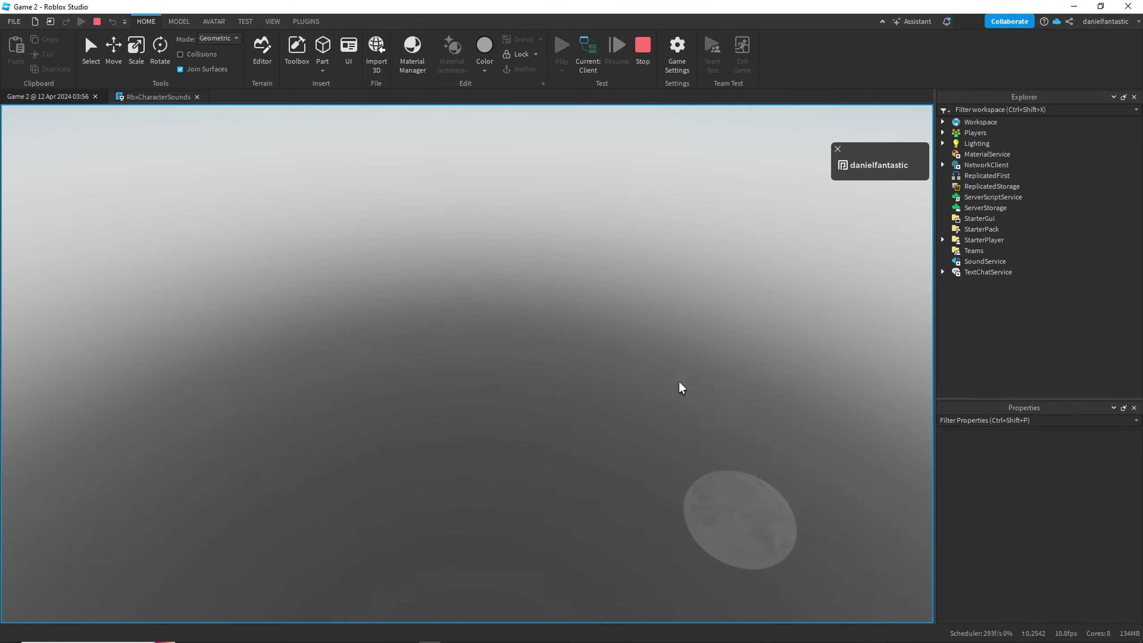
Walk the avatar off the spawn pad and look around to hear the deeper footsteps
key("s")
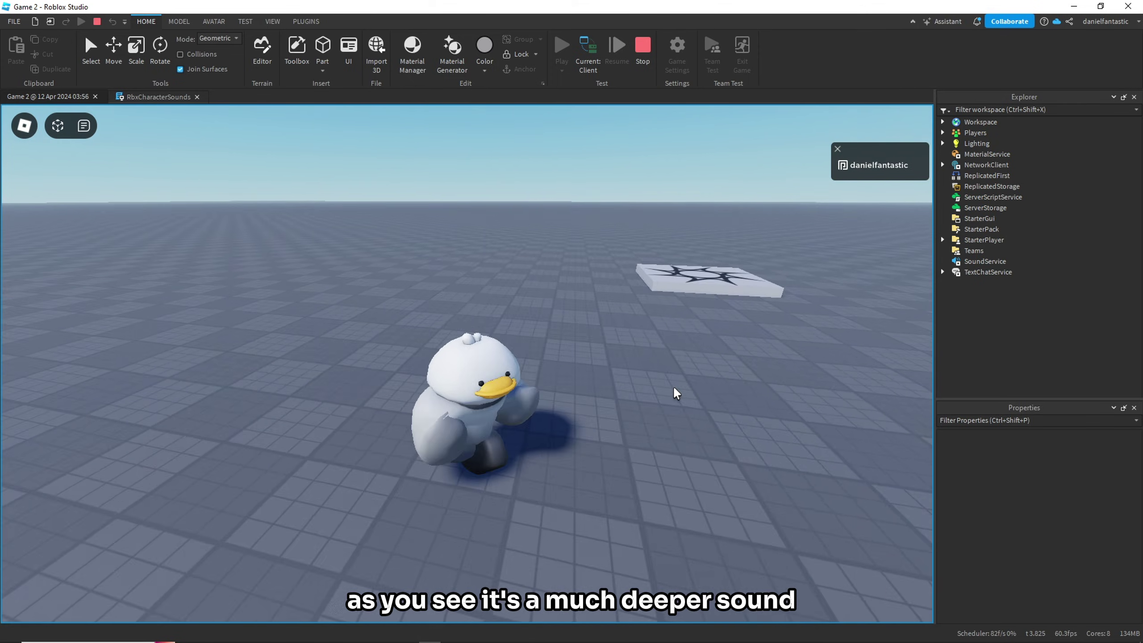
right_click_drag(673, 387, 674, 386)
key("s")
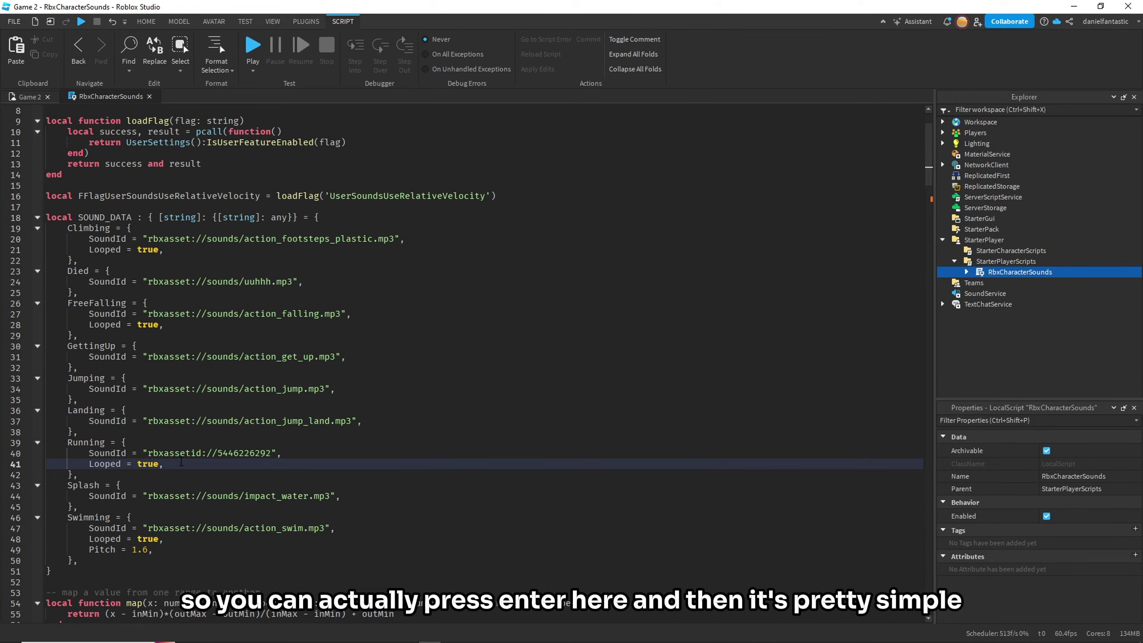
Start a new line below Looped = true on line 41 for Volume = 0.5
key("Return")
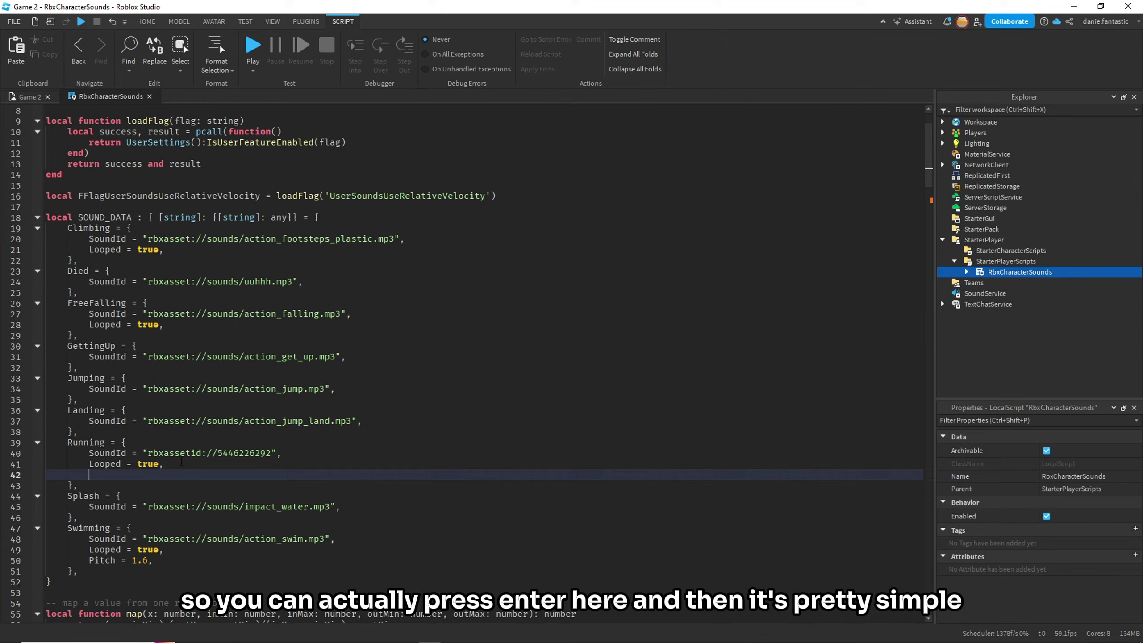
type("Volume")
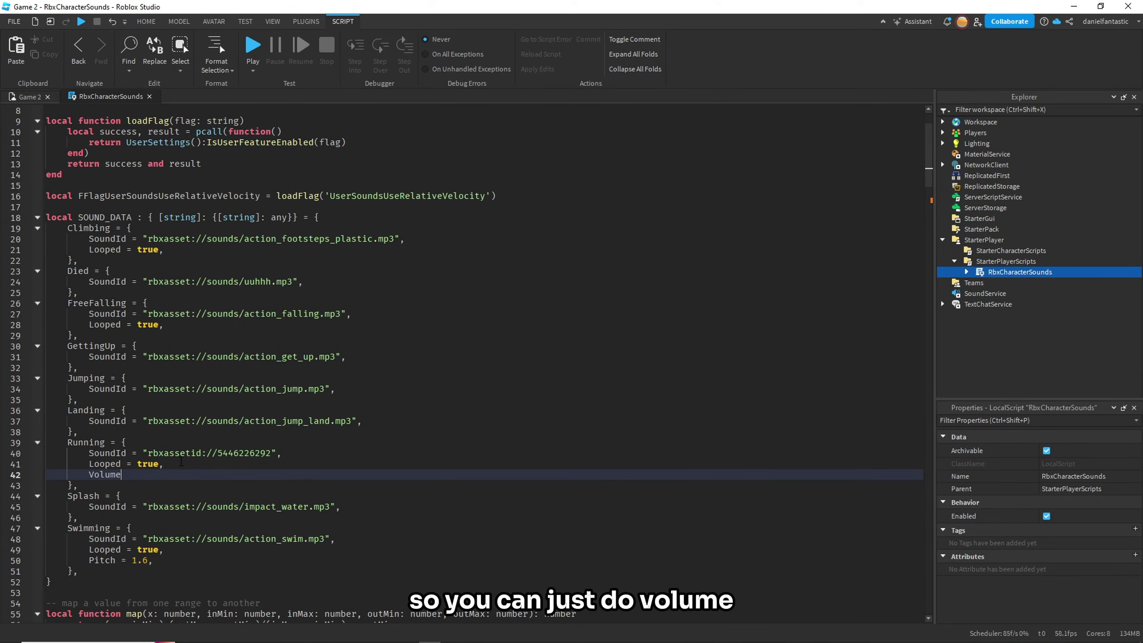
type(" = 0.")
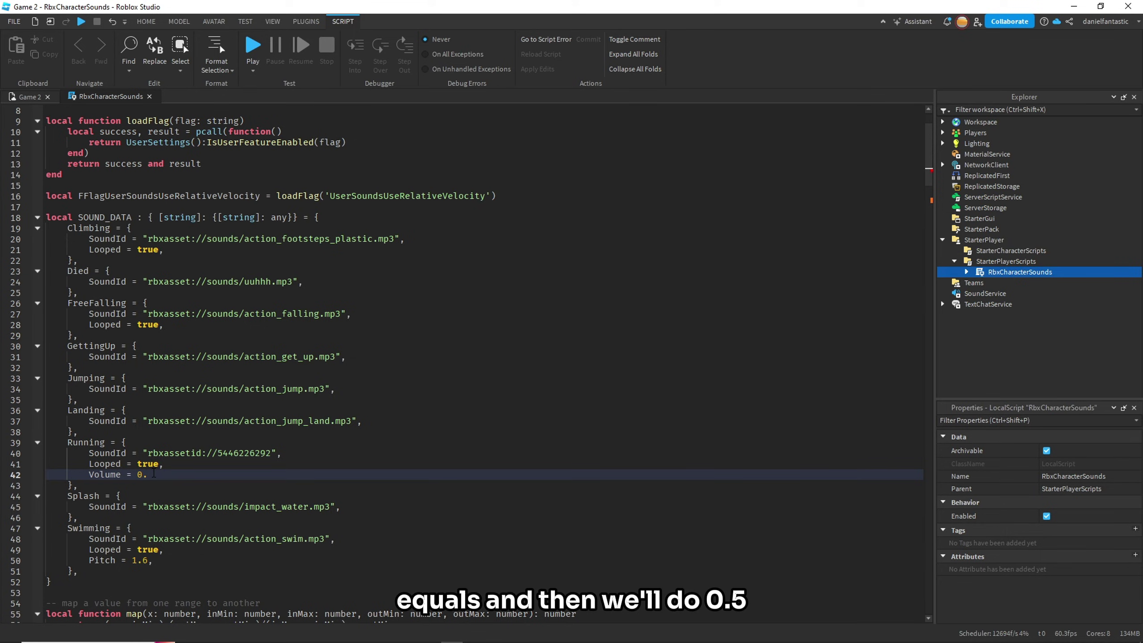
type("5,")
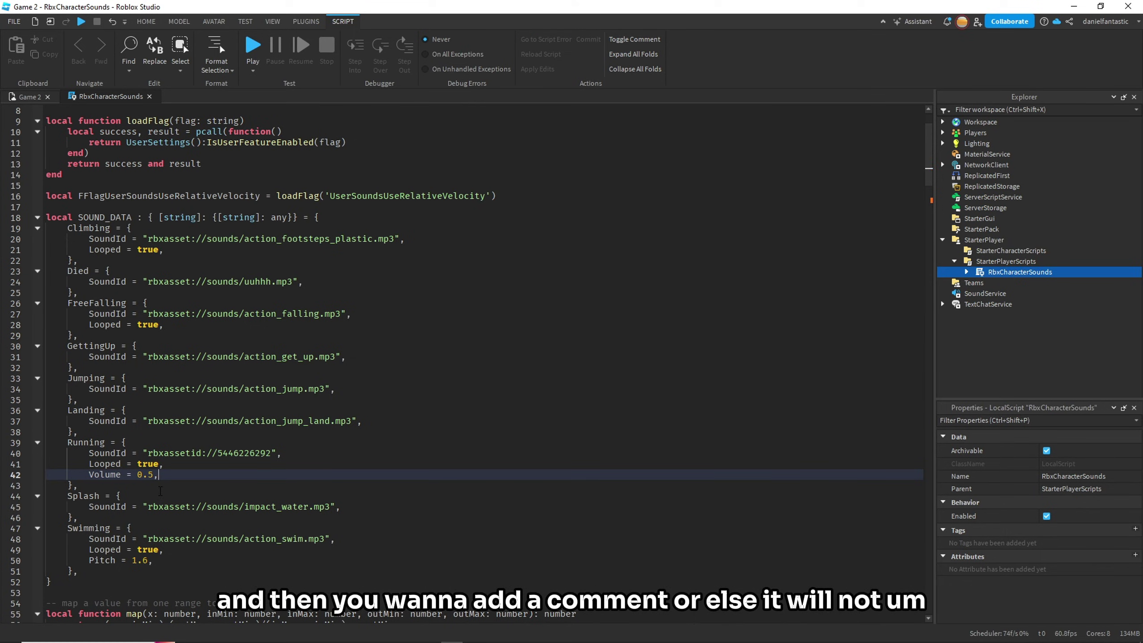